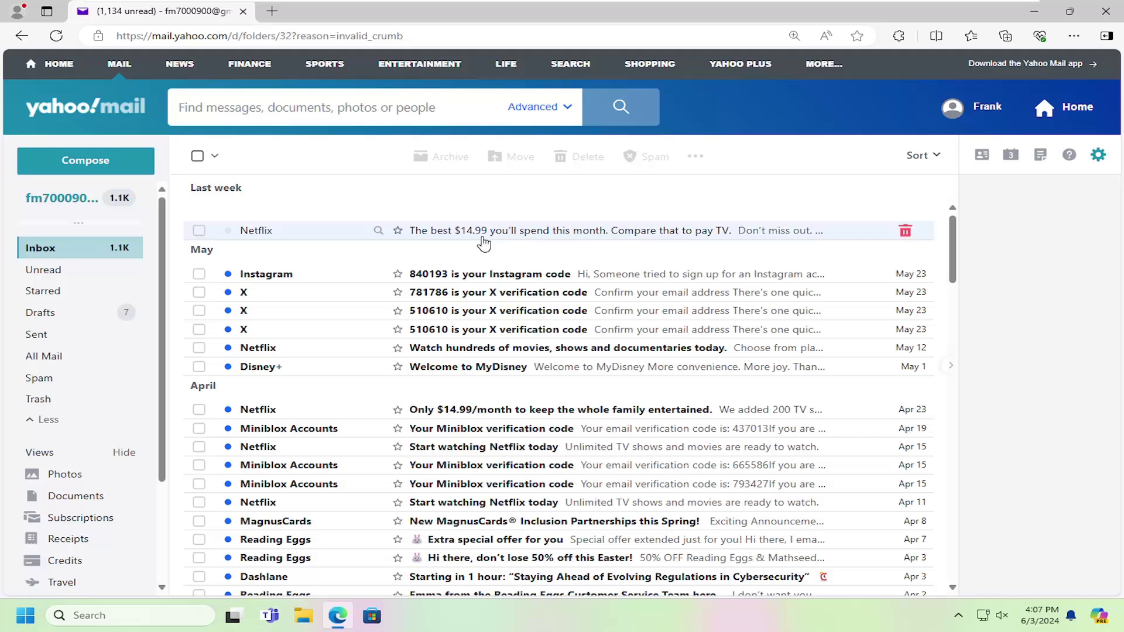
- Select the latest Netflix email and open its raw message source with 'View raw message'
click(198, 231)
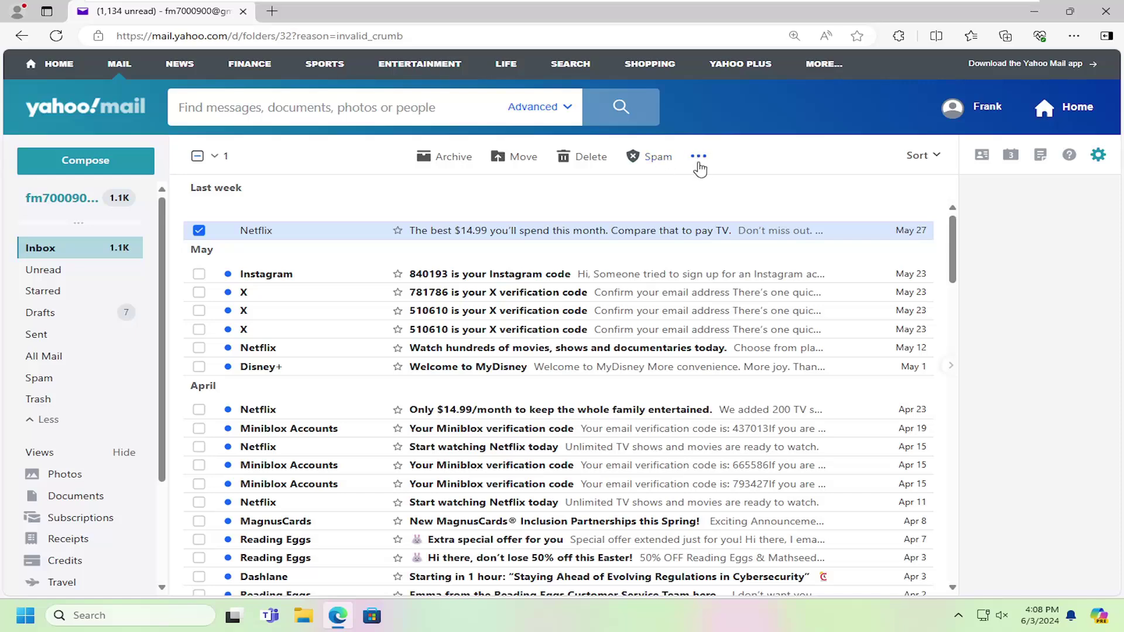
click(699, 159)
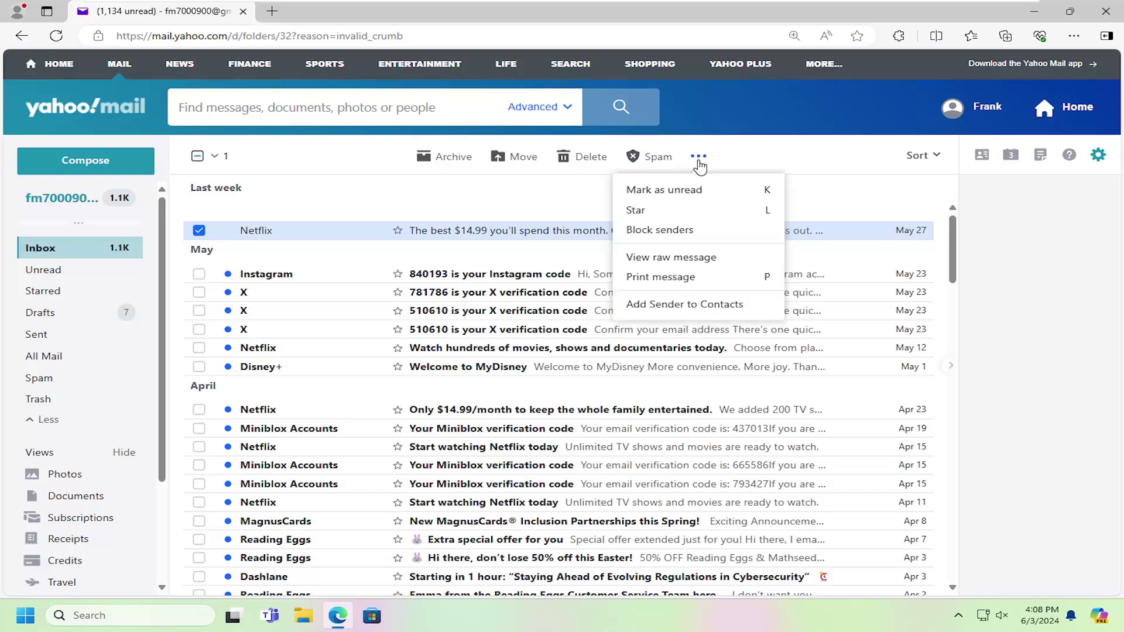
click(667, 266)
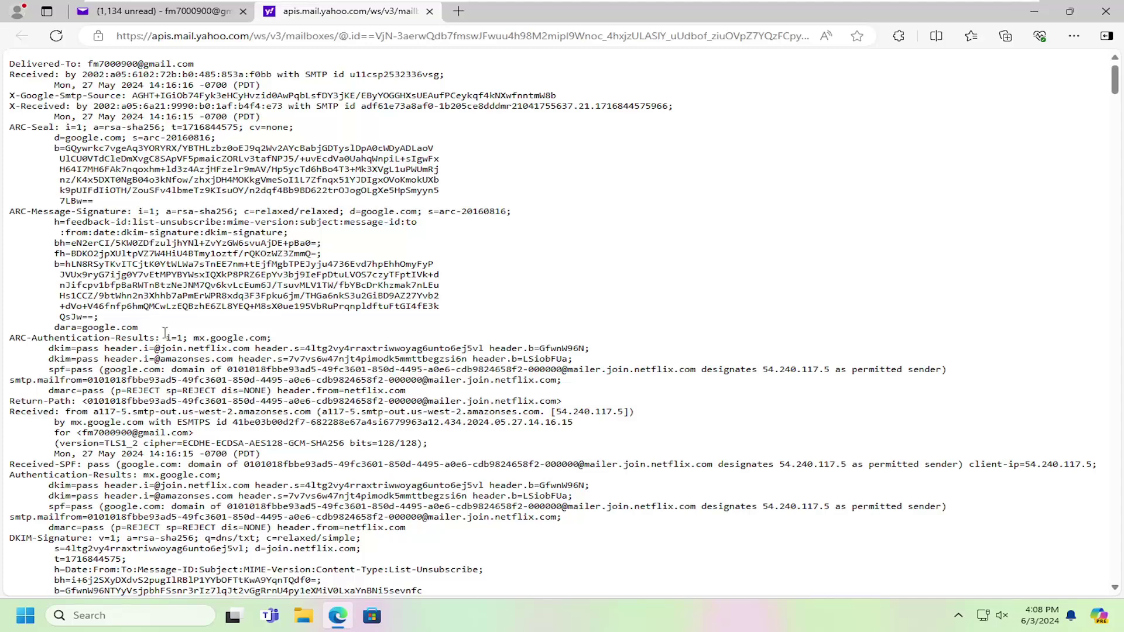
- Find 'header' in the raw source (21 matches), inspect IP 54.240.117.5, then close the tab
key(ctrl+f)
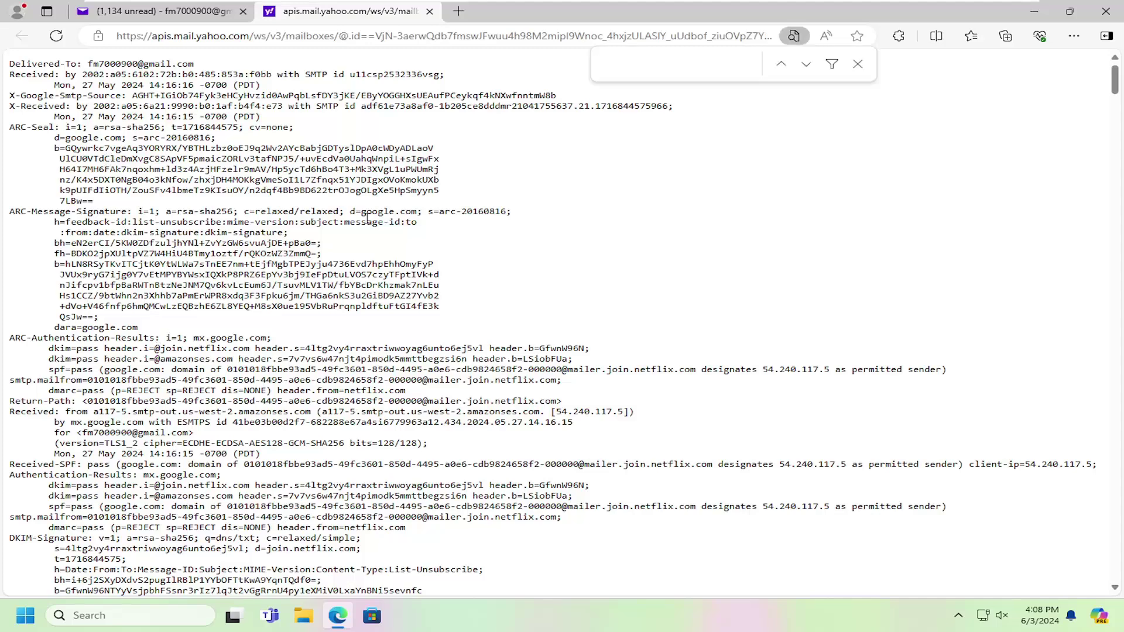
text(header)
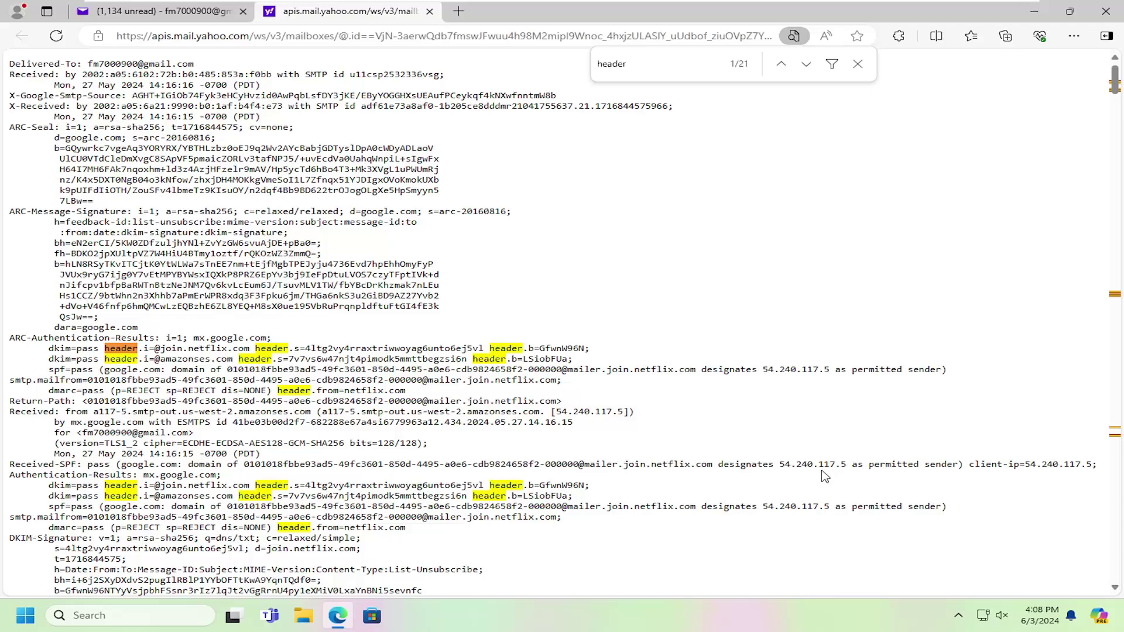
drag(830, 370, 761, 372)
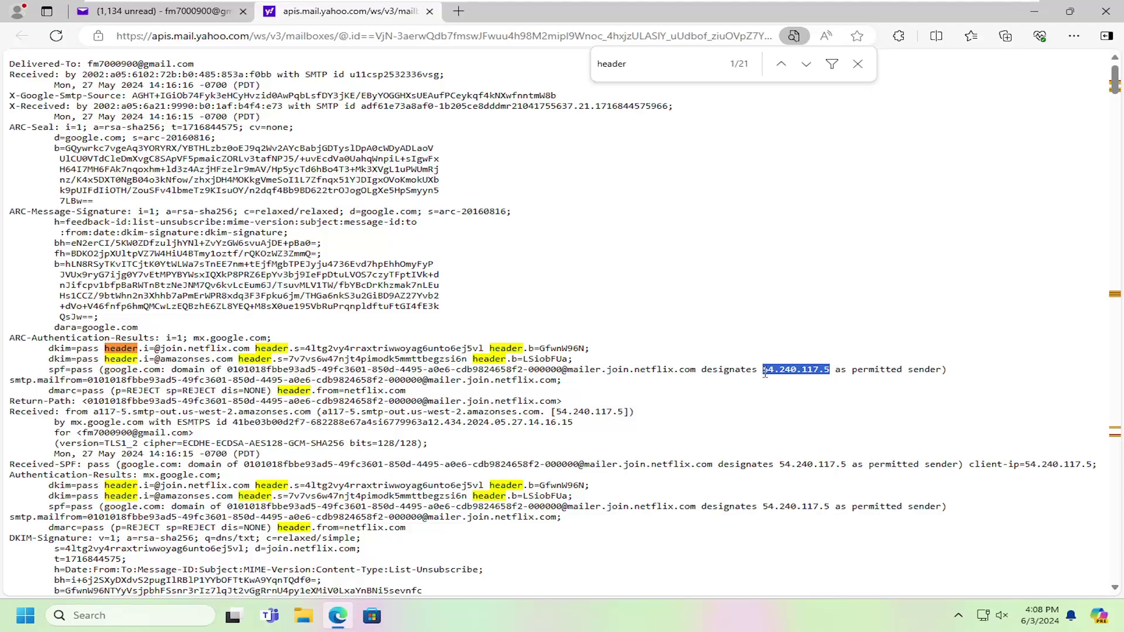
click(687, 332)
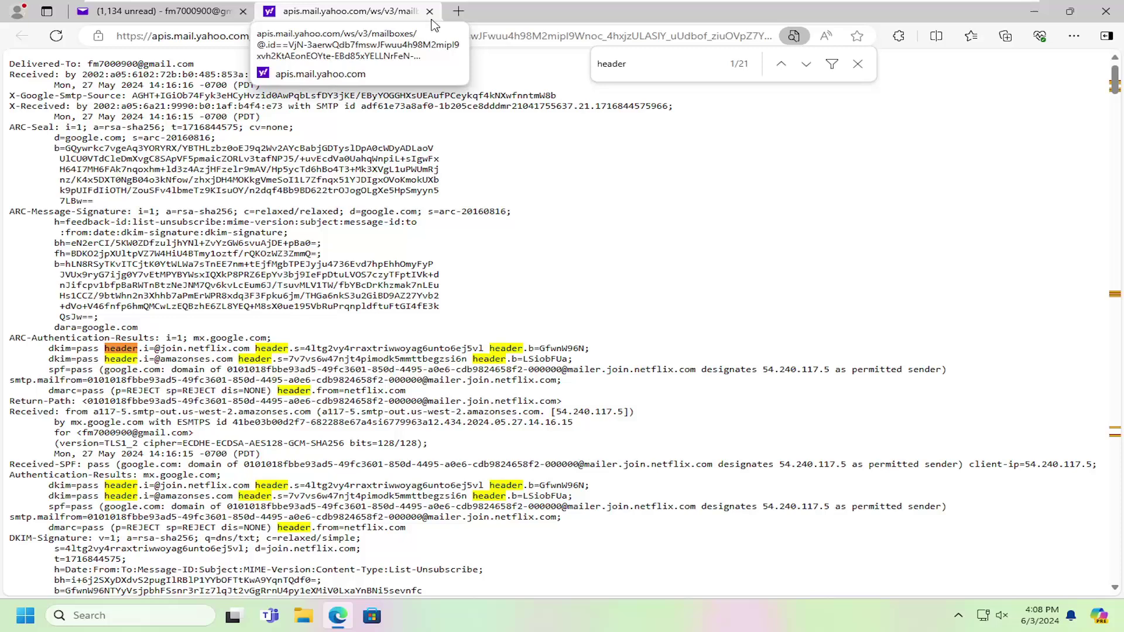
click(429, 12)
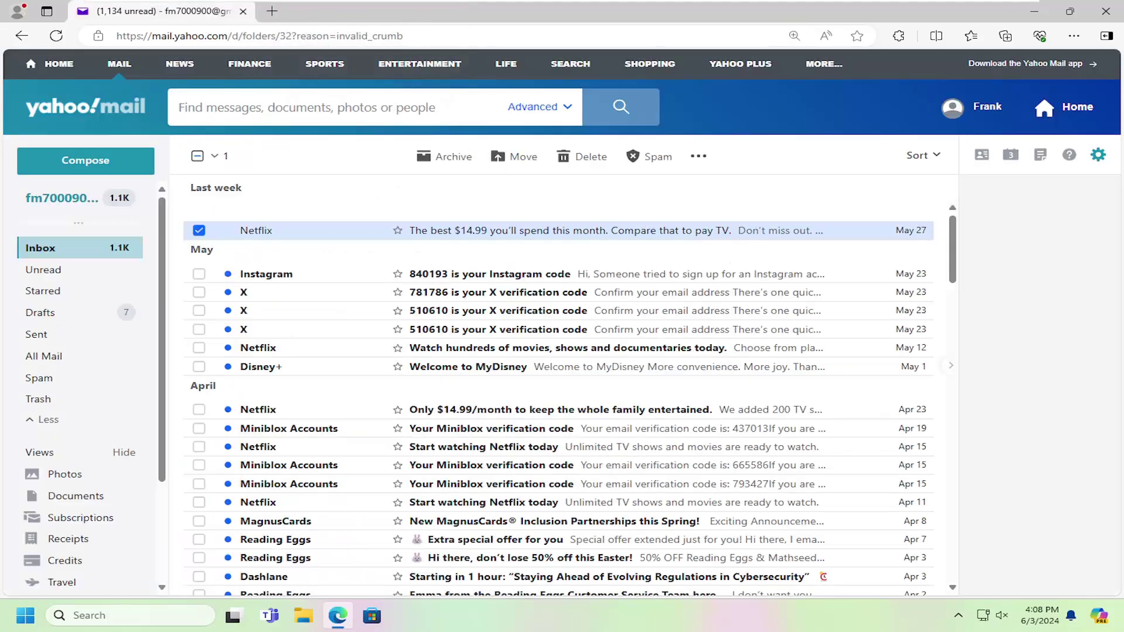